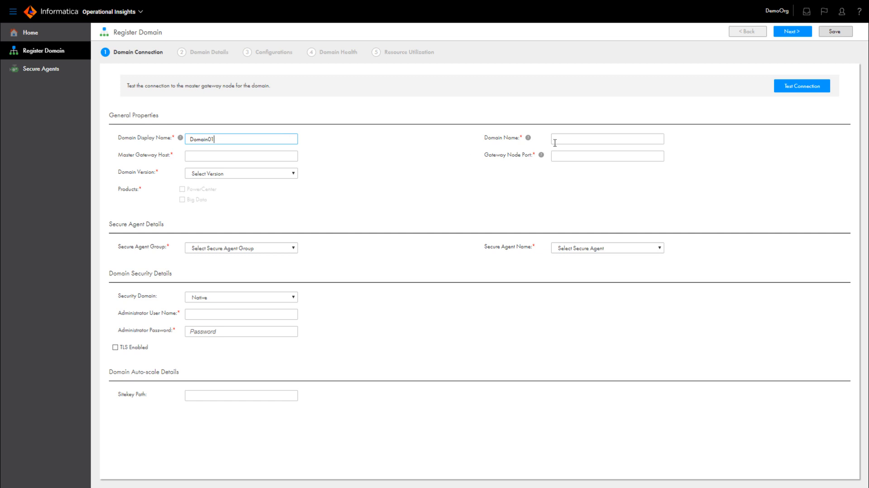
- Enter Domain01 as the domain display name and begin typing it as the domain name
{"action": "type", "text": "Doma"}
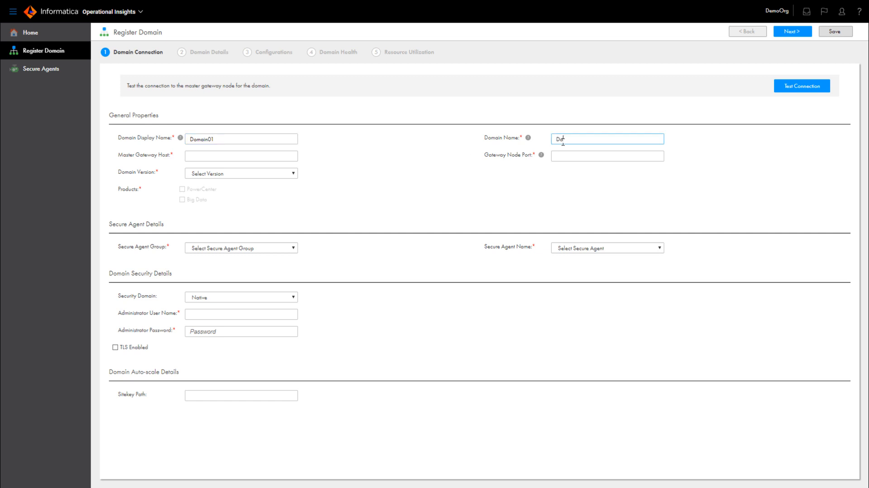
{"action": "type", "text": "in01"}
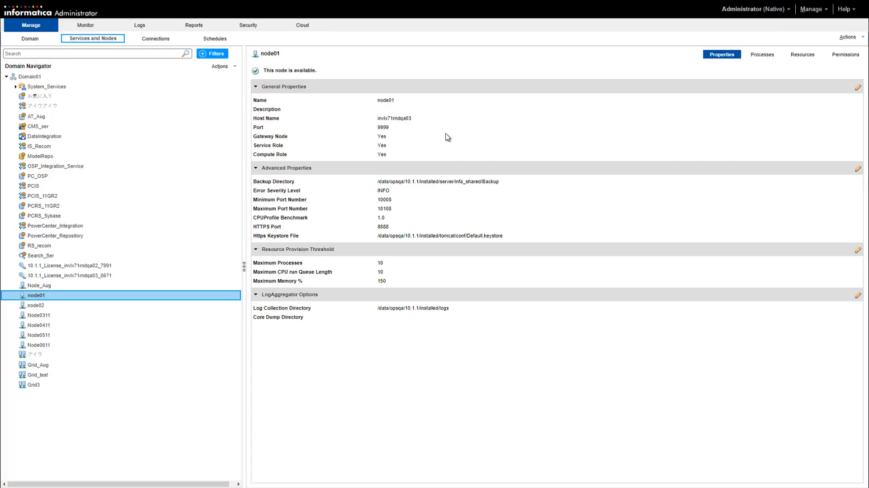
- Copy node01's host name invlx71rndqa03 in Administrator and return to the gateway host field
{"action": "left_click", "coordinate": [402, 119]}
{"action": "double_click", "coordinate": [403, 120]}
{"action": "key", "text": "ctrl+c"}
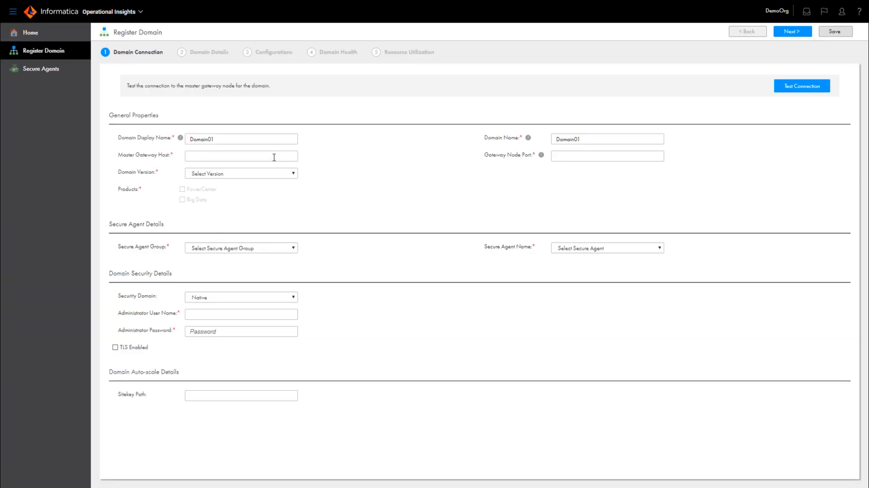
{"action": "left_click", "coordinate": [274, 157]}
- Set gateway host, port 9999, version 10.1.1, and 2k12openstvm400 agent group and agent
{"action": "key", "text": "ctrl+v"}
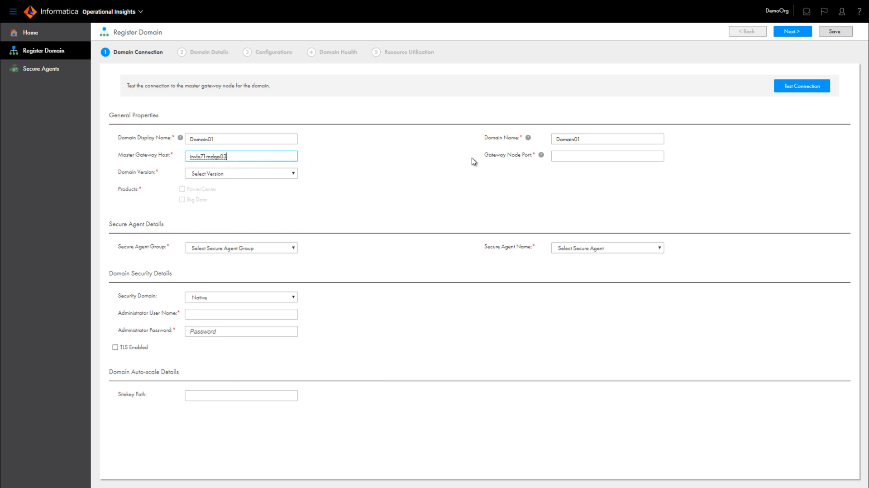
{"action": "left_click", "coordinate": [568, 157]}
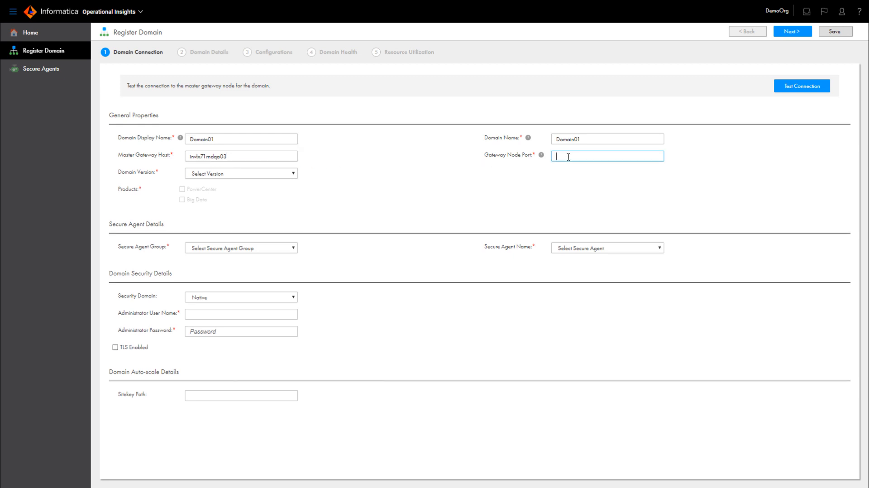
{"action": "type", "text": "9999"}
{"action": "left_click", "coordinate": [294, 174]}
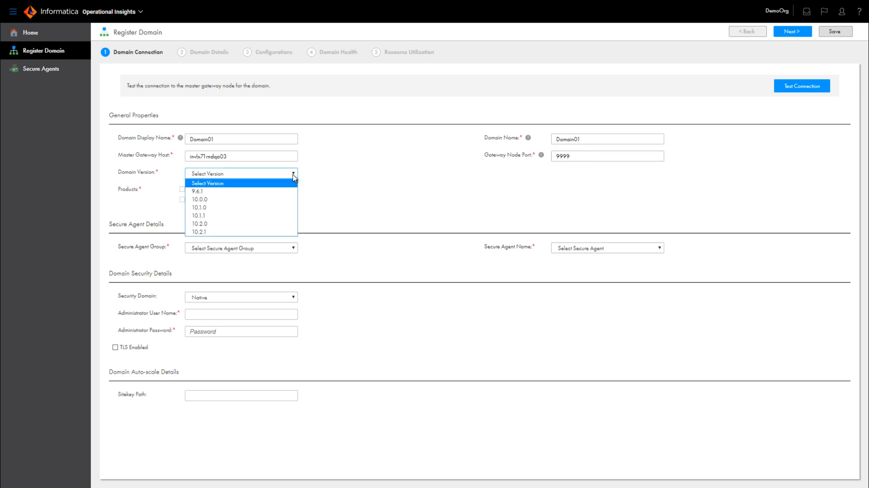
{"action": "left_click", "coordinate": [278, 216]}
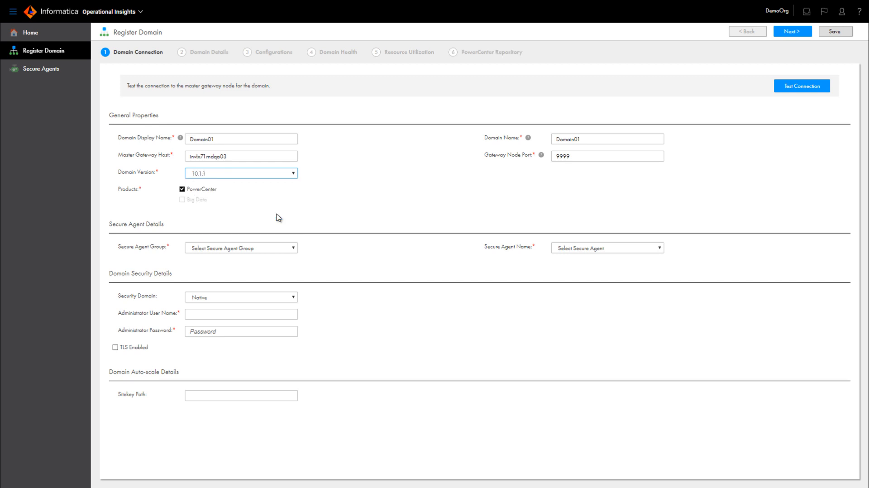
{"action": "left_click", "coordinate": [294, 249]}
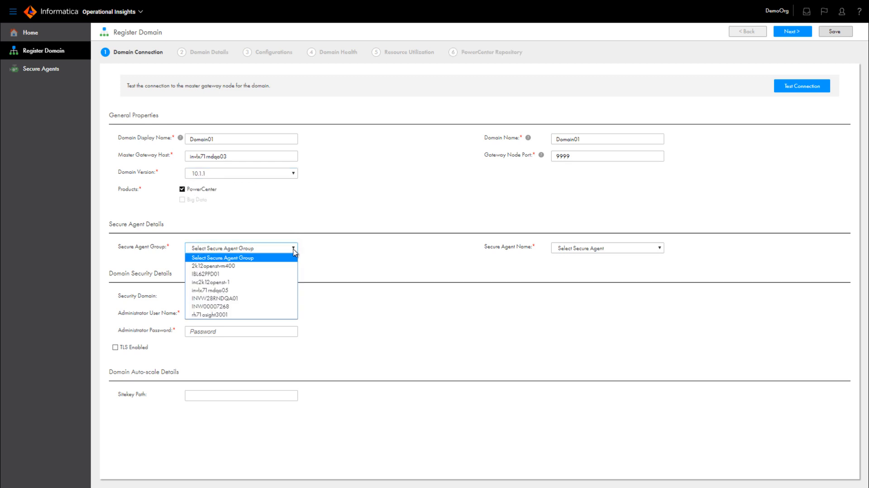
{"action": "left_click", "coordinate": [285, 266]}
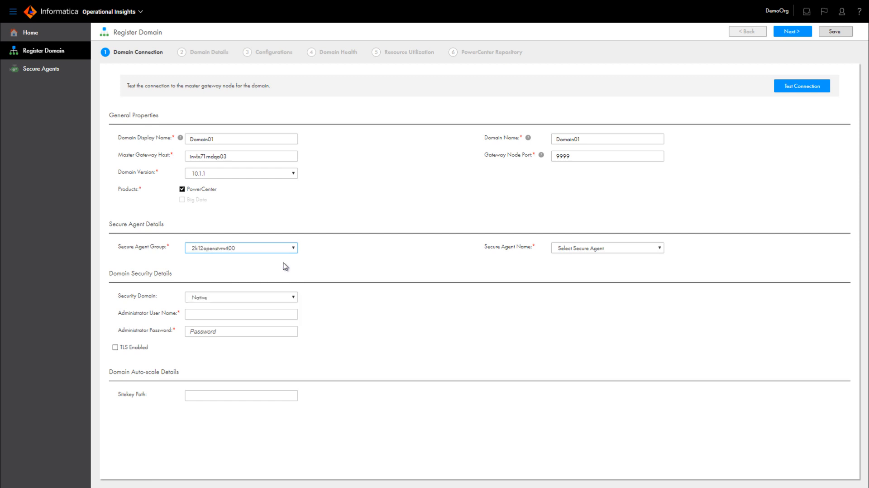
{"action": "left_click", "coordinate": [659, 249]}
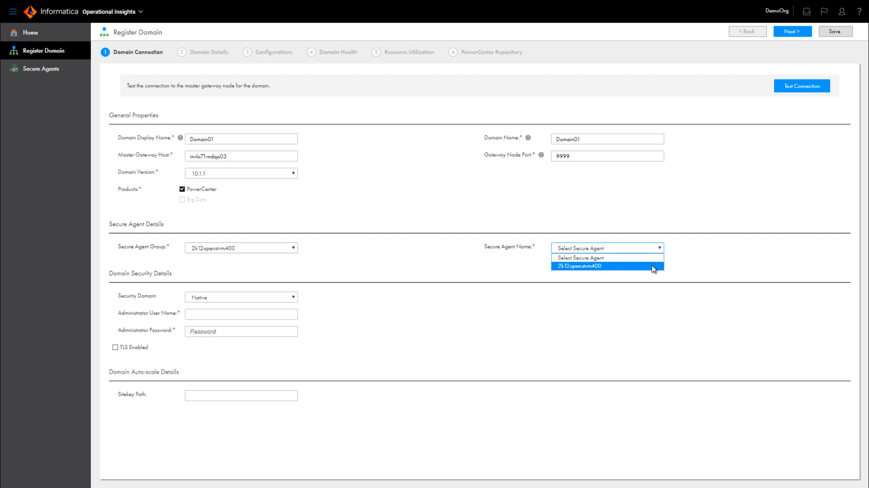
{"action": "left_click", "coordinate": [653, 267]}
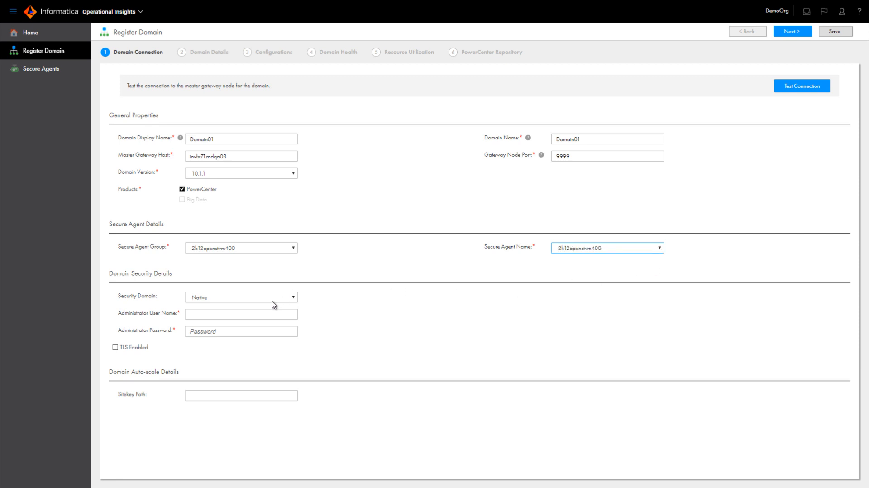
- Enter the Administrator credentials, pass the connection test, and advance to Domain Details
{"action": "left_click", "coordinate": [270, 315]}
{"action": "type", "text": "Admin"}
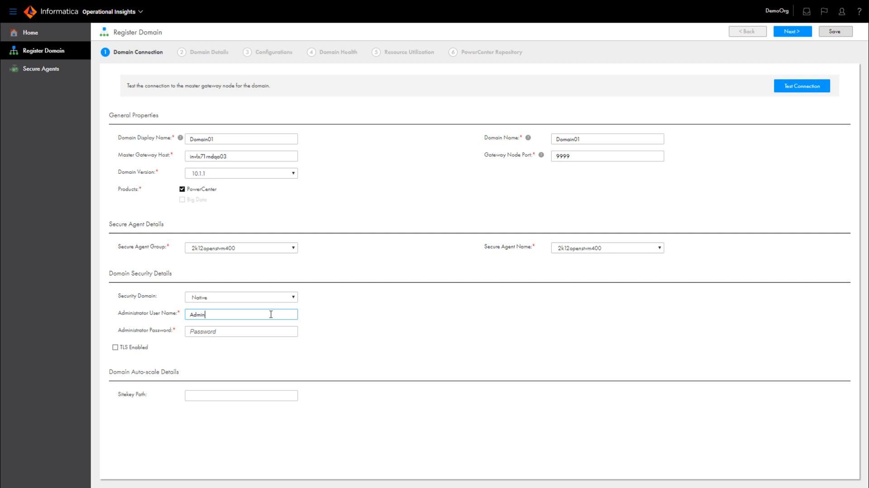
{"action": "type", "text": "istrator"}
{"action": "left_click", "coordinate": [211, 332]}
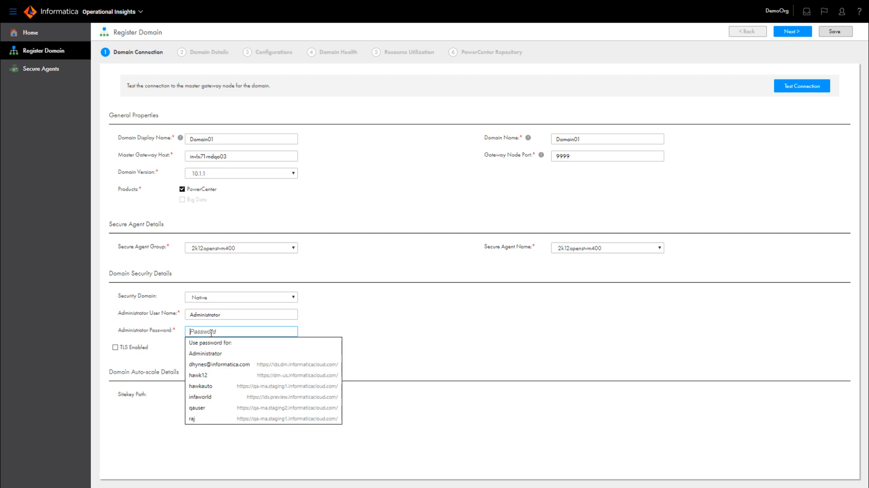
{"action": "type", "text": "******"}
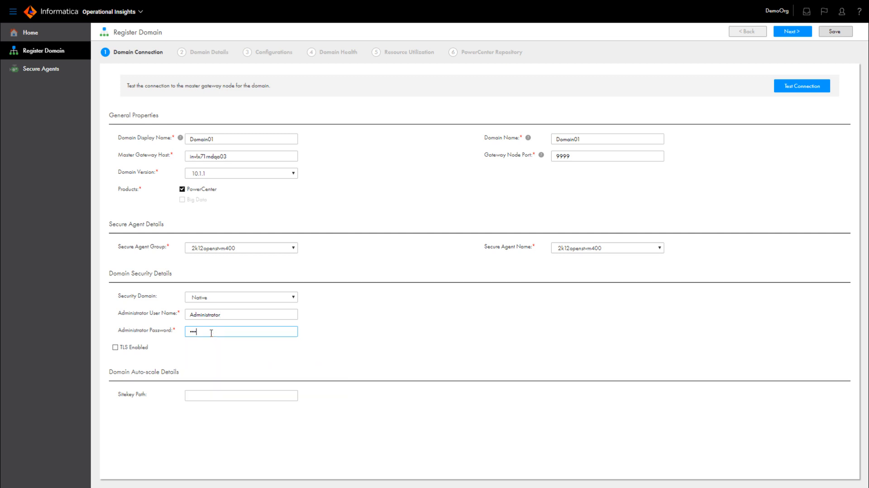
{"action": "type", "text": "******"}
{"action": "left_click", "coordinate": [800, 90]}
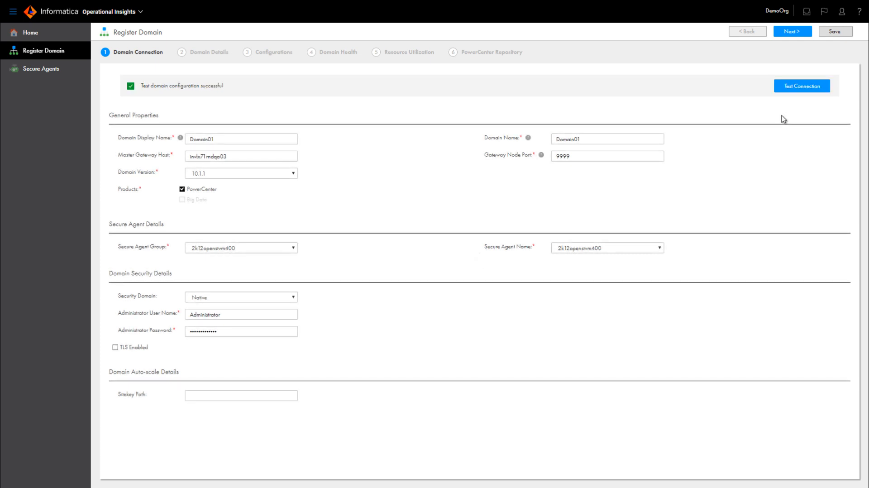
{"action": "left_click", "coordinate": [792, 31]}
{"action": "left_click", "coordinate": [201, 114]}
- Describe the domain as 'This is a QA domain' and tag it QA_Domain and Domain01
{"action": "type", "text": "This is a"}
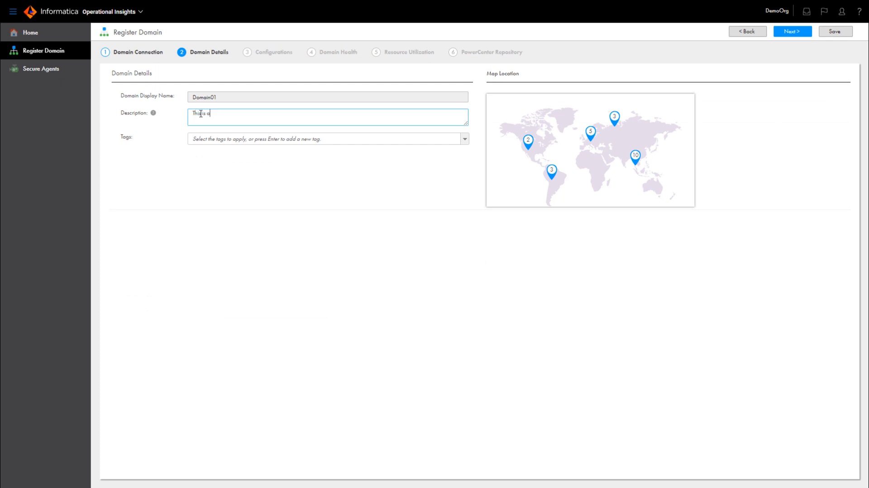
{"action": "type", "text": " QA domain."}
{"action": "left_click", "coordinate": [214, 140]}
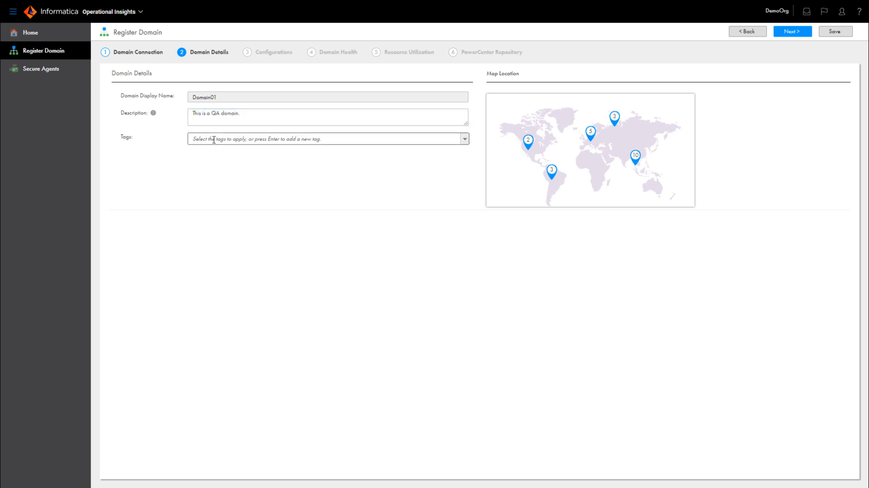
{"action": "type", "text": "QA_"}
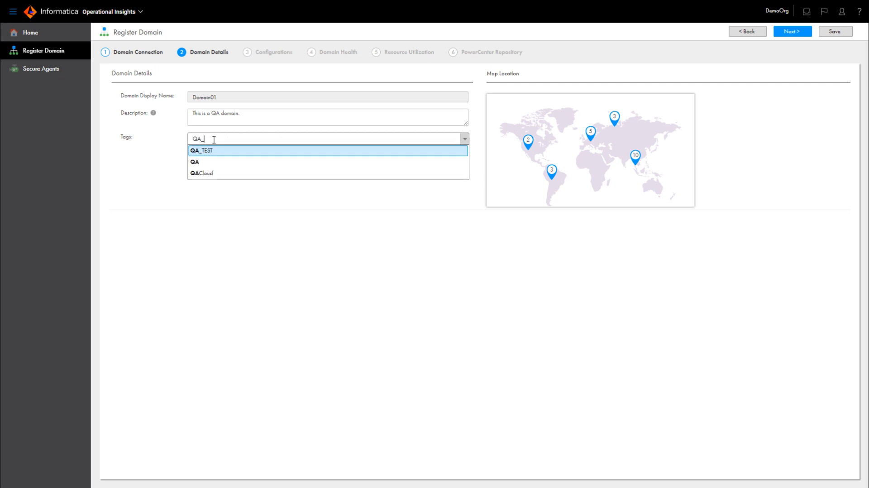
{"action": "type", "text": "Domain"}
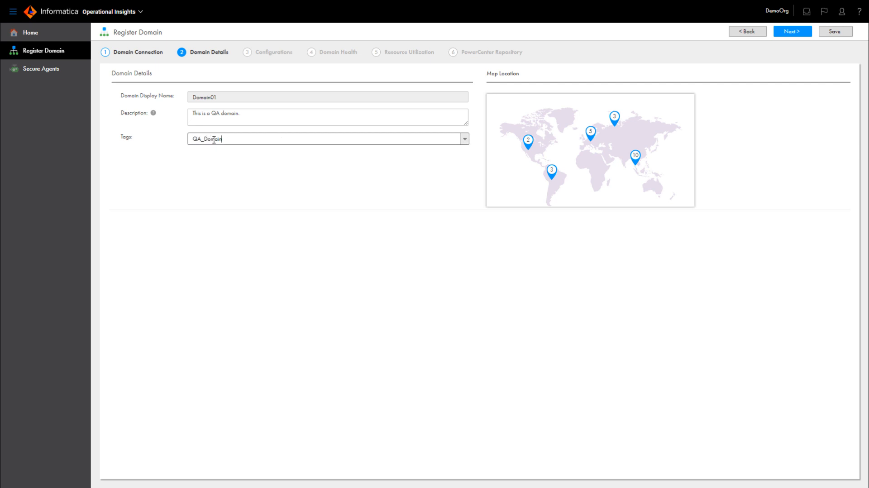
{"action": "type", "text": ", Domain01"}
- Place Domain01 on the North America map, keeping the daily schedule and start date
{"action": "left_click", "coordinate": [529, 144]}
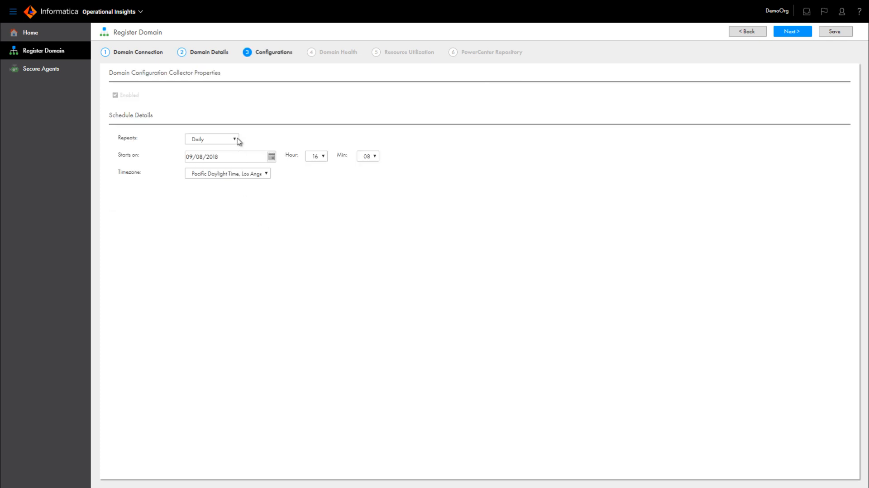
{"action": "left_click", "coordinate": [235, 140]}
{"action": "left_click", "coordinate": [235, 140]}
{"action": "left_click", "coordinate": [272, 159]}
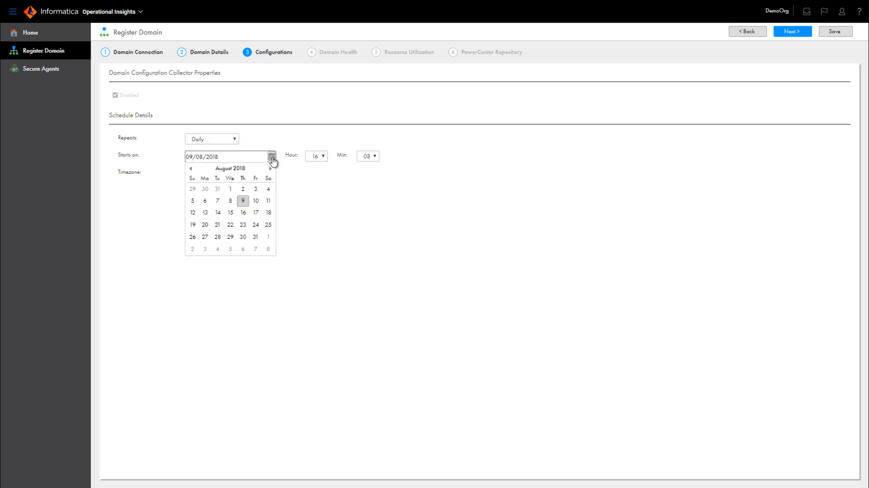
{"action": "left_click", "coordinate": [292, 182]}
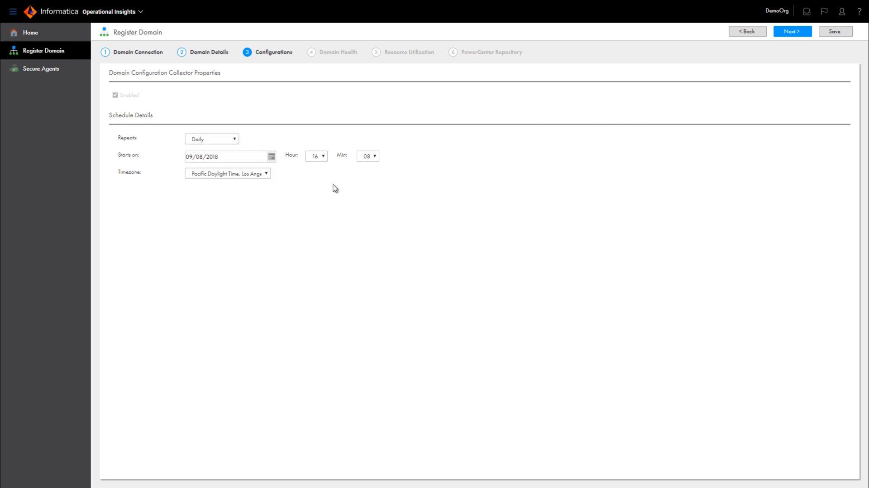
{"action": "left_click", "coordinate": [800, 36]}
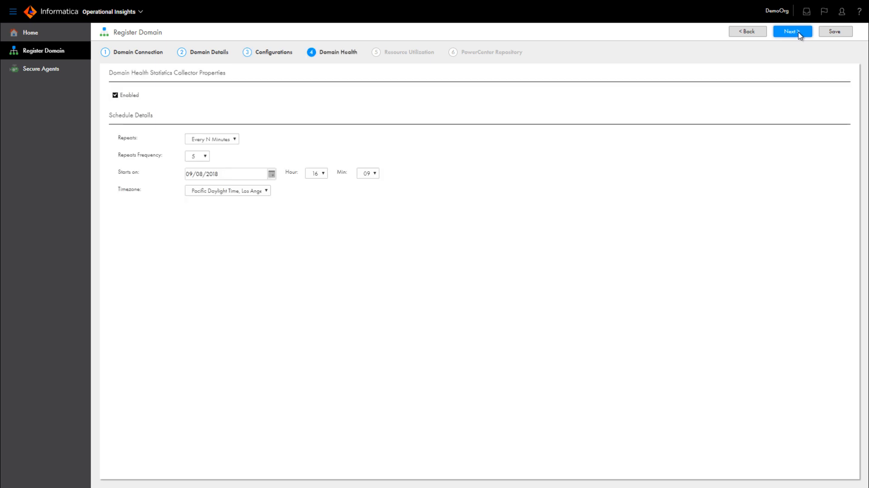
- Keep the Domain Health timezone and start hour 16, then set 60 days of resource history
{"action": "left_click", "coordinate": [266, 192]}
{"action": "left_click", "coordinate": [267, 194]}
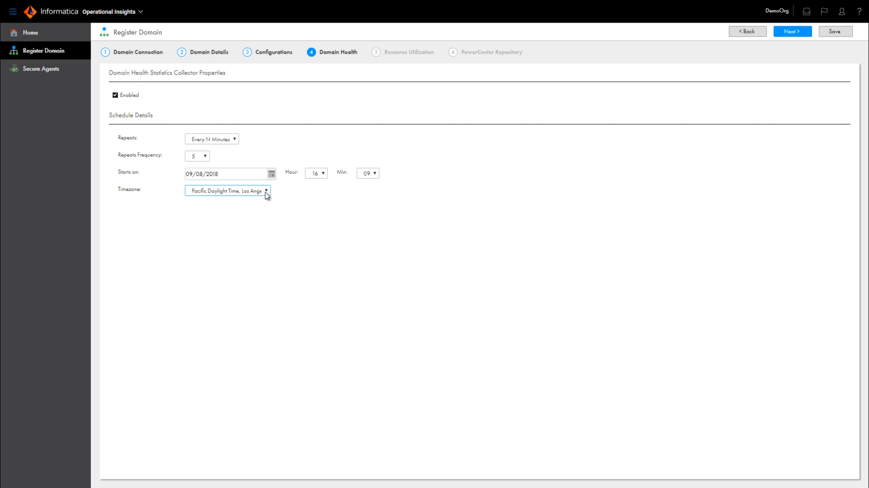
{"action": "left_click", "coordinate": [323, 174]}
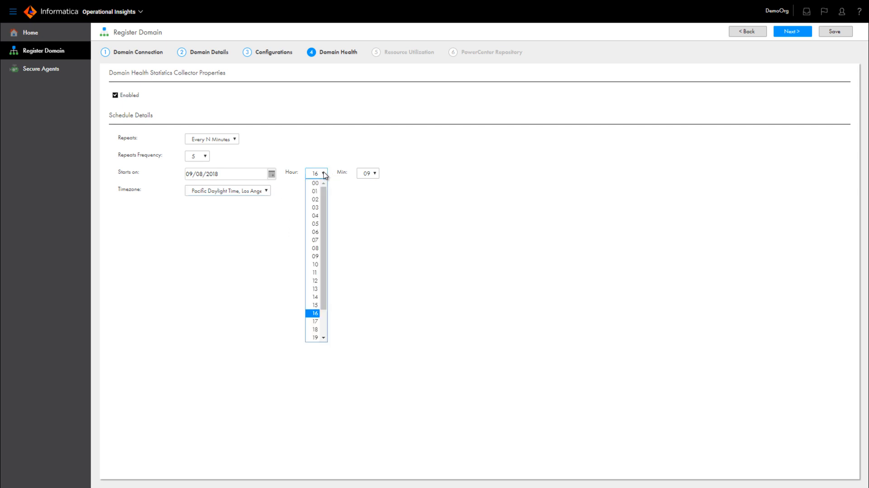
{"action": "left_click", "coordinate": [324, 174]}
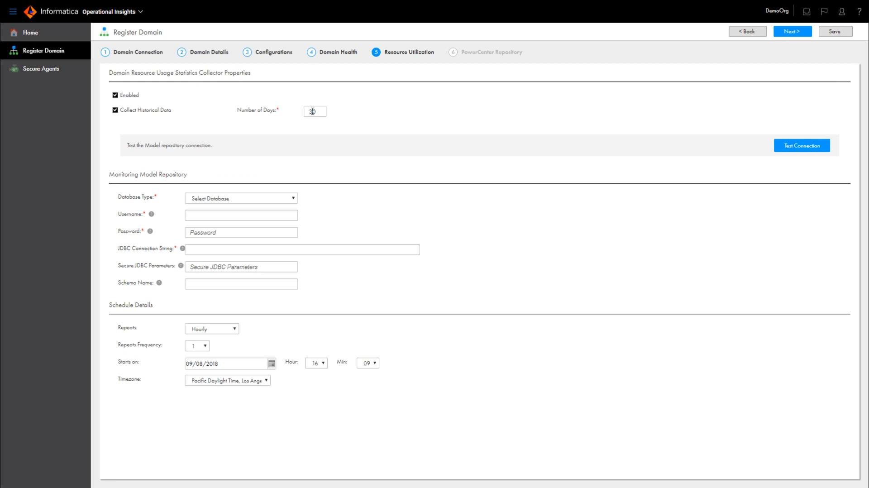
{"action": "left_click", "coordinate": [312, 111]}
{"action": "double_click", "coordinate": [313, 111]}
{"action": "type", "text": "60"}
- Commit the 60-day value and view the ModelRepo service's properties in Administrator
{"action": "left_click", "coordinate": [342, 115]}
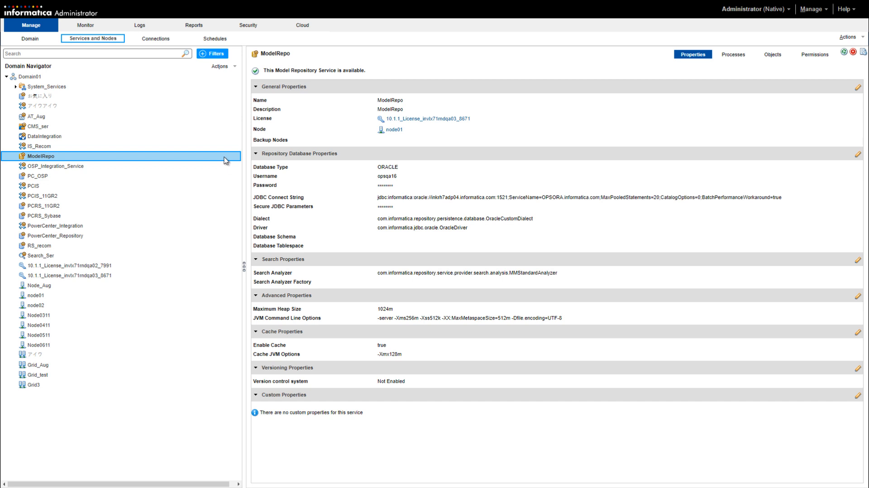
{"action": "left_click", "coordinate": [224, 159]}
- Copy the ModelRepo service's JDBC connect string for the monitoring repository
{"action": "left_click", "coordinate": [393, 198]}
{"action": "triple_click", "coordinate": [393, 199]}
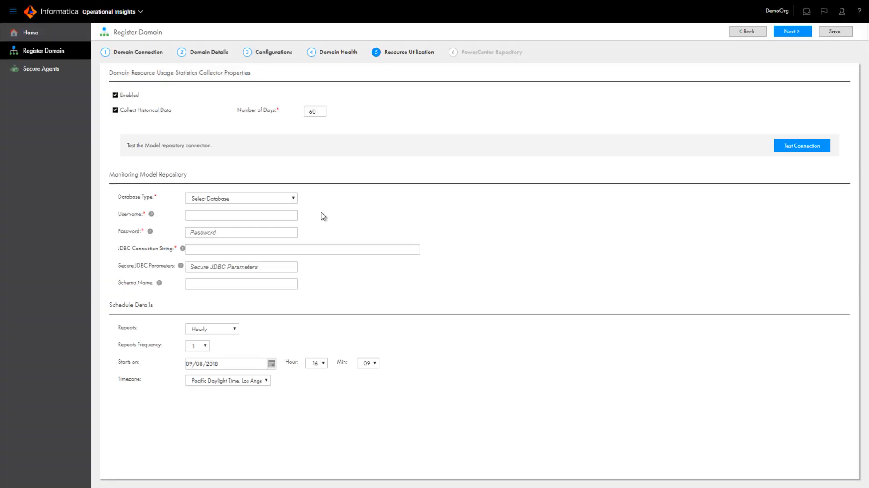
{"action": "left_click", "coordinate": [294, 198]}
- Connect the Oracle Model repository as opsqa16 with its password and the pasted JDBC string, then test it
{"action": "left_click", "coordinate": [281, 227]}
{"action": "left_click", "coordinate": [258, 216]}
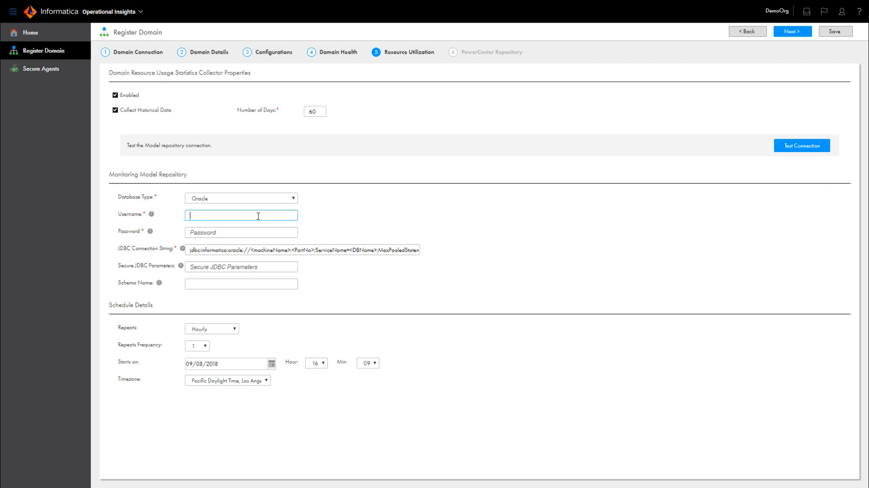
{"action": "type", "text": "opsqa16"}
{"action": "left_click", "coordinate": [200, 231]}
{"action": "left_click_drag", "start_coordinate": [189, 250], "coordinate": [438, 254]}
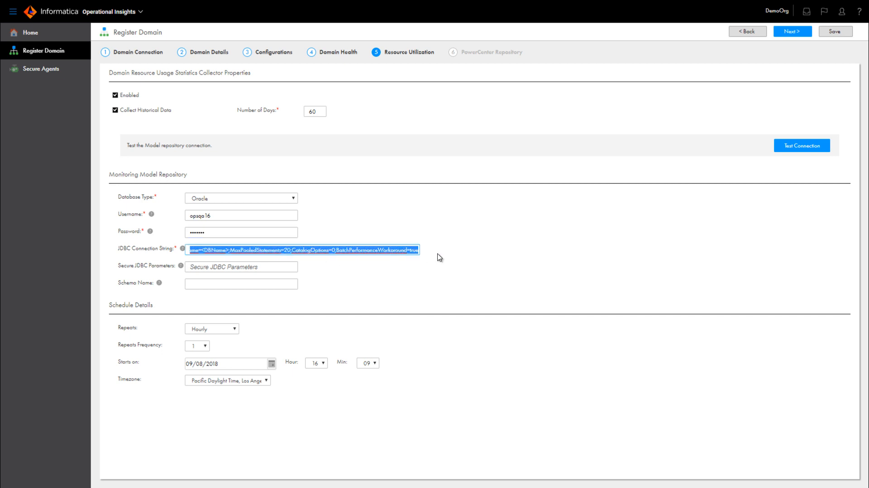
{"action": "key", "text": "ctrl+v"}
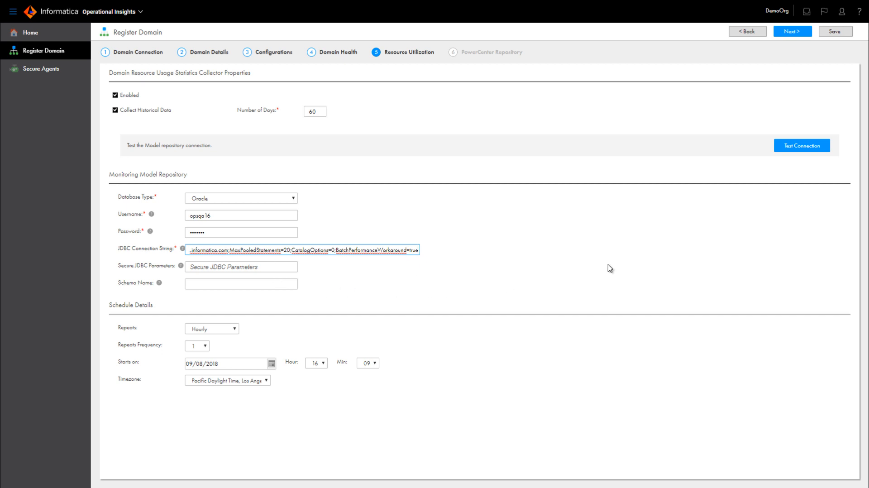
{"action": "left_click", "coordinate": [786, 150]}
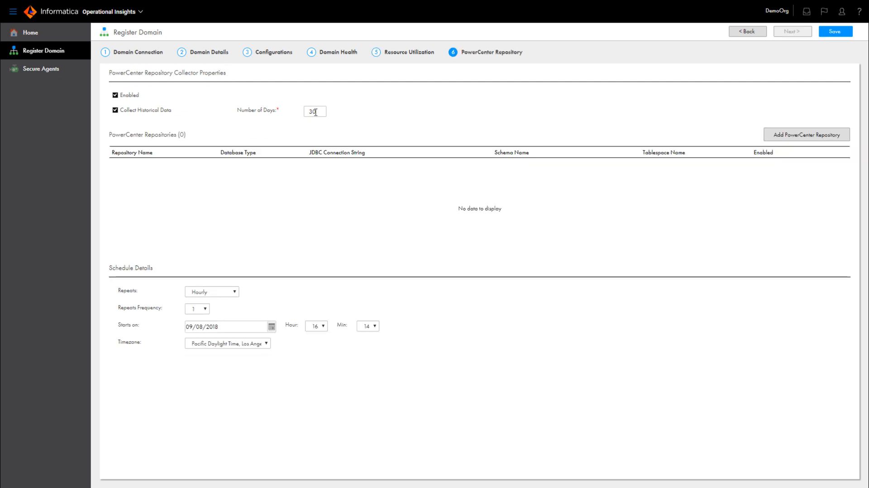
- Set PowerCenter repository history to 60 days and start adding a PowerCenter repository
{"action": "double_click", "coordinate": [316, 111]}
{"action": "type", "text": "60"}
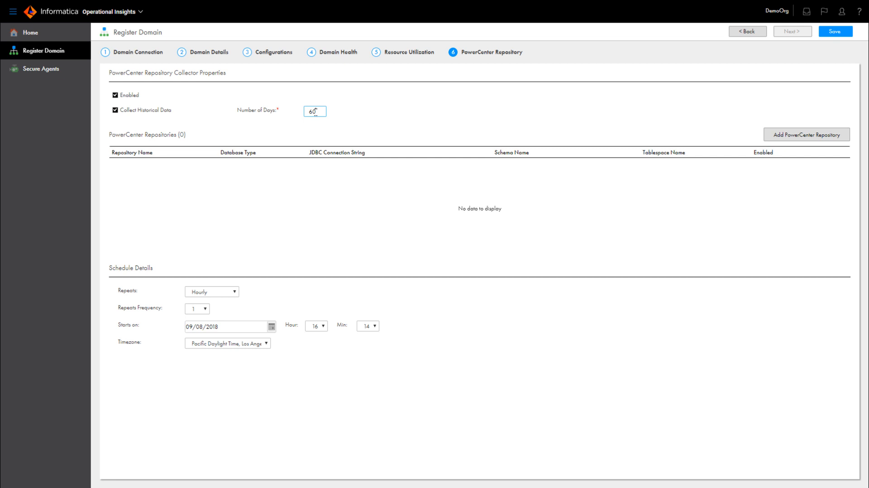
{"action": "left_click", "coordinate": [355, 116]}
{"action": "left_click", "coordinate": [806, 136]}
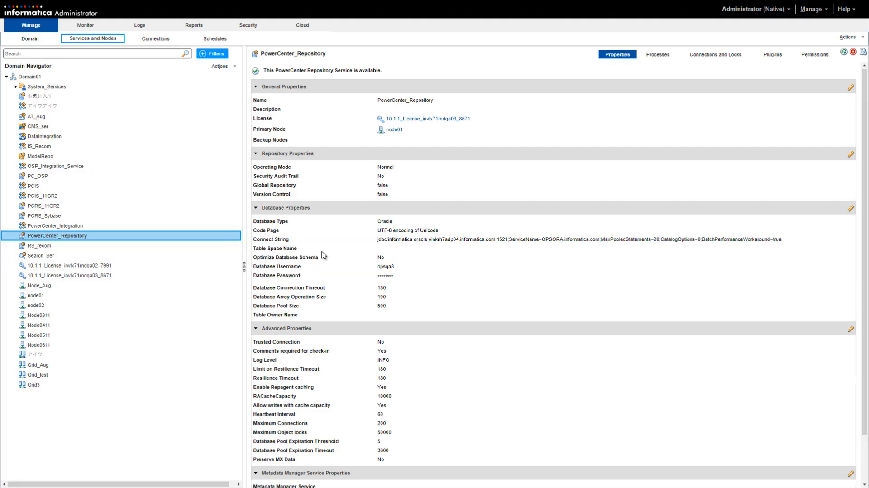
- Copy the PowerCenter_Repository service's Oracle connect string and pick the repository database type
{"action": "left_click", "coordinate": [421, 244]}
{"action": "triple_click", "coordinate": [421, 243]}
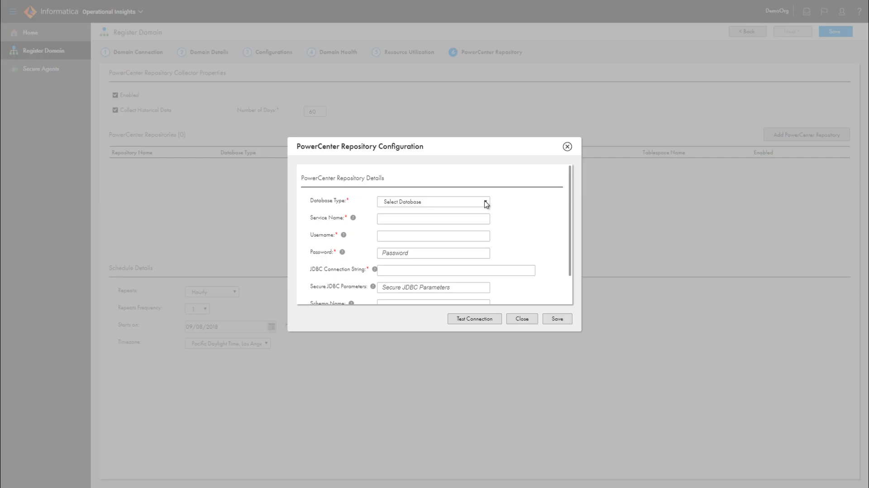
{"action": "left_click", "coordinate": [484, 202]}
- Choose Oracle and enter service name PowerCenter_Repository plus the repository username and password
{"action": "left_click", "coordinate": [467, 229]}
{"action": "left_click", "coordinate": [435, 218]}
{"action": "type", "text": "PowerCen"}
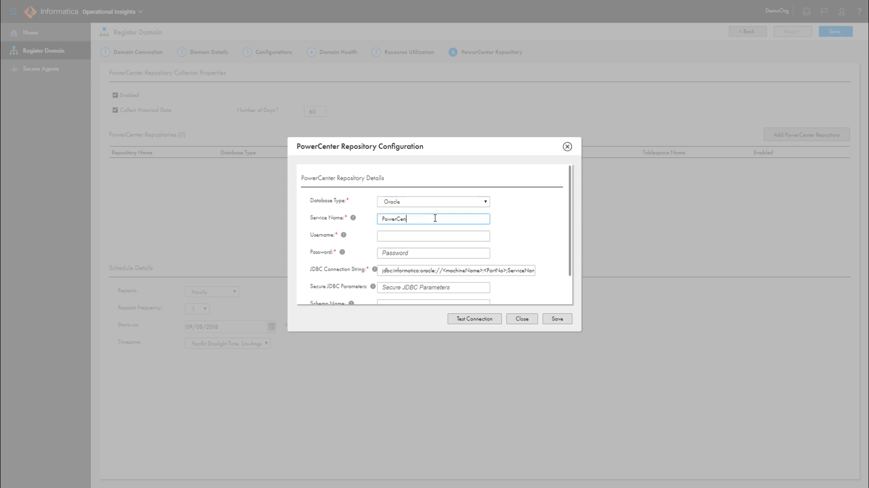
{"action": "type", "text": "ter_Repository"}
{"action": "left_click", "coordinate": [435, 235]}
{"action": "type", "text": "opsqa8"}
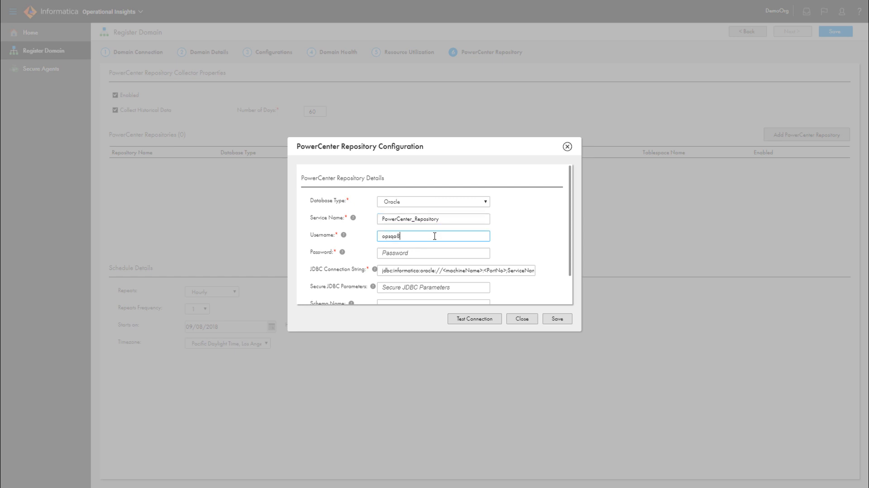
{"action": "left_click", "coordinate": [408, 252]}
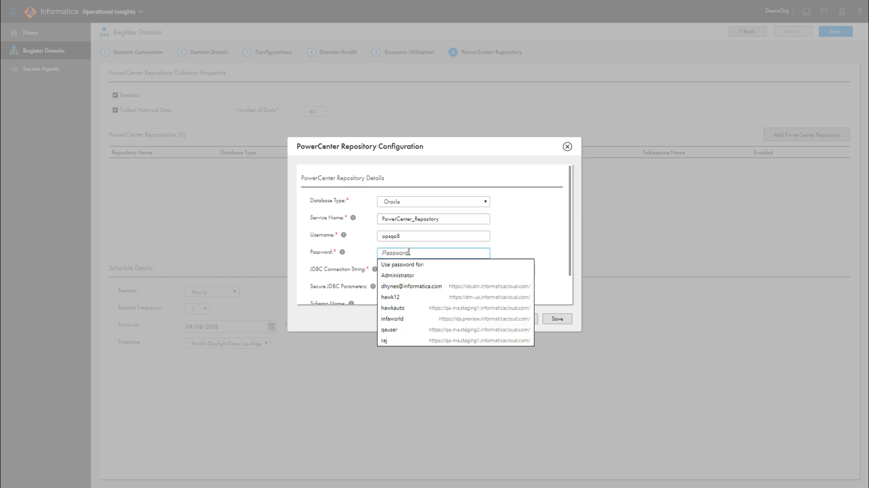
{"action": "type", "text": "***"}
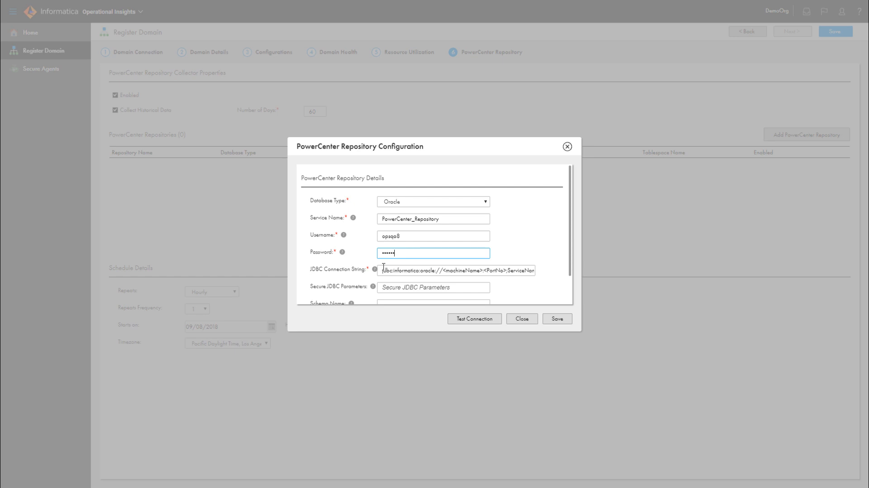
- Replace the template JDBC string with the PowerCenter connect string and test the connection
{"action": "left_click_drag", "start_coordinate": [382, 270], "coordinate": [577, 278]}
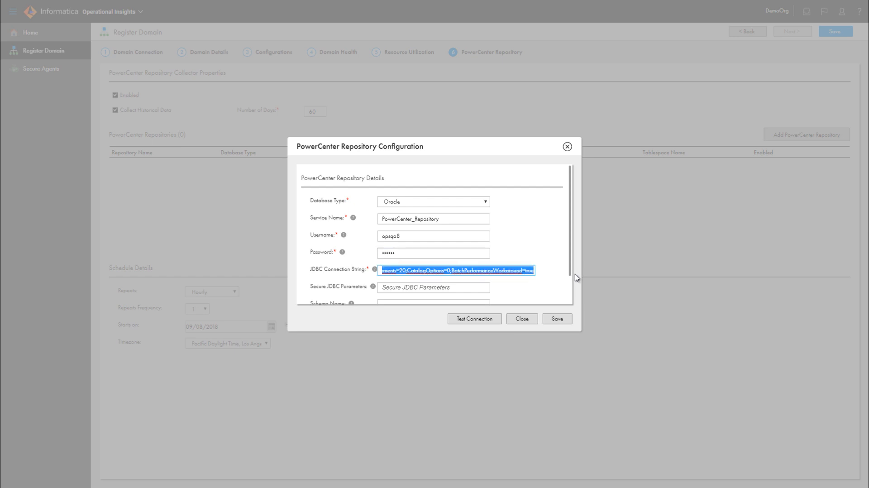
{"action": "key", "text": "End"}
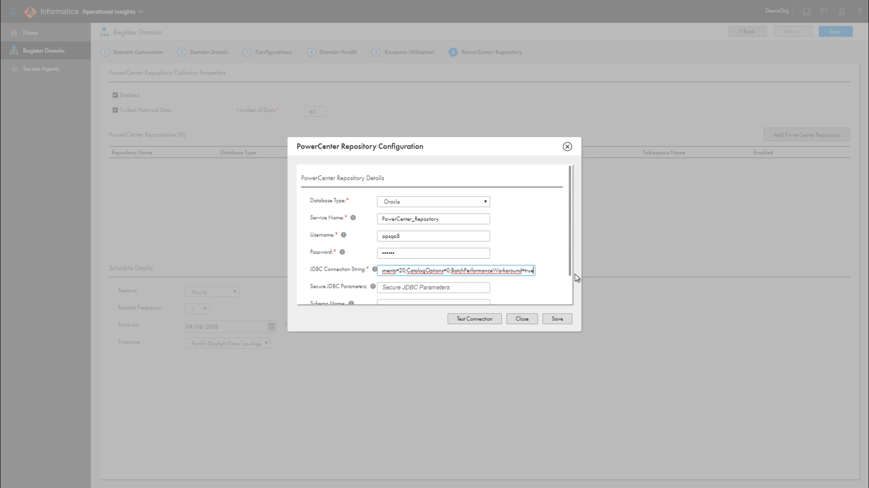
{"action": "left_click_drag", "start_coordinate": [572, 227], "coordinate": [571, 261]}
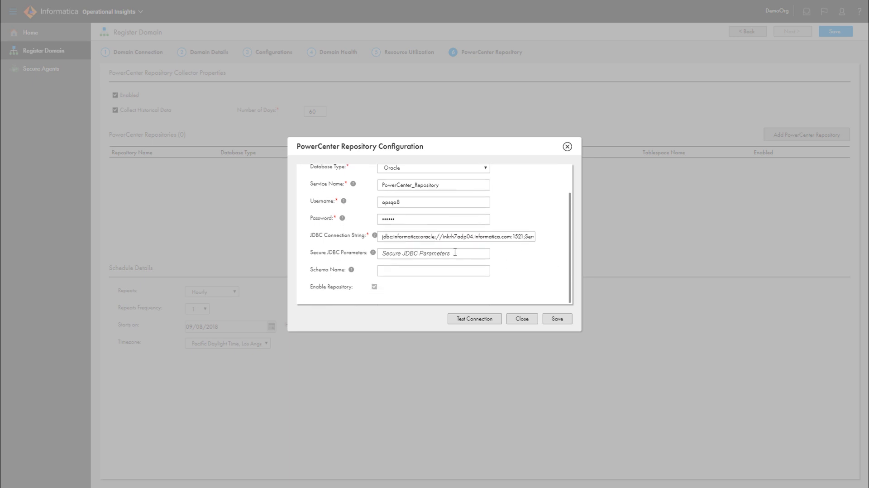
{"action": "left_click", "coordinate": [481, 321]}
- Save the PowerCenter_Repository settings and the Domain01 registration, then scroll the Home resources list to find Domain01
{"action": "left_click", "coordinate": [561, 319]}
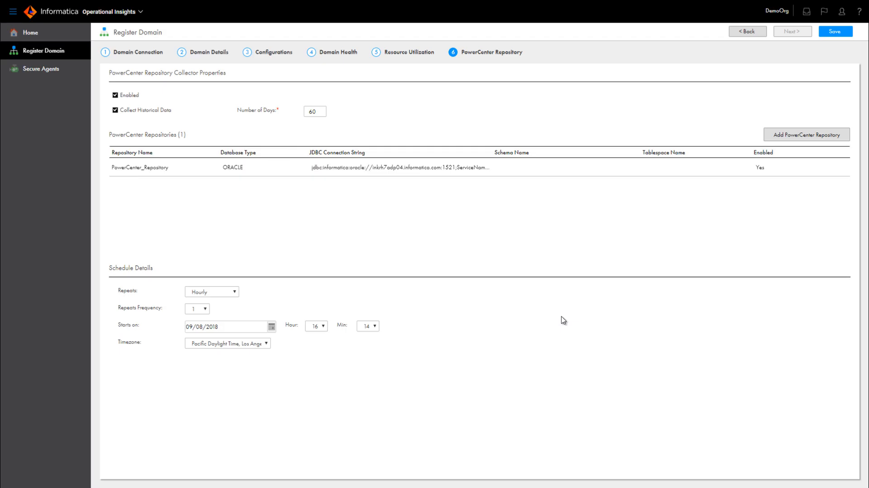
{"action": "left_click", "coordinate": [835, 32]}
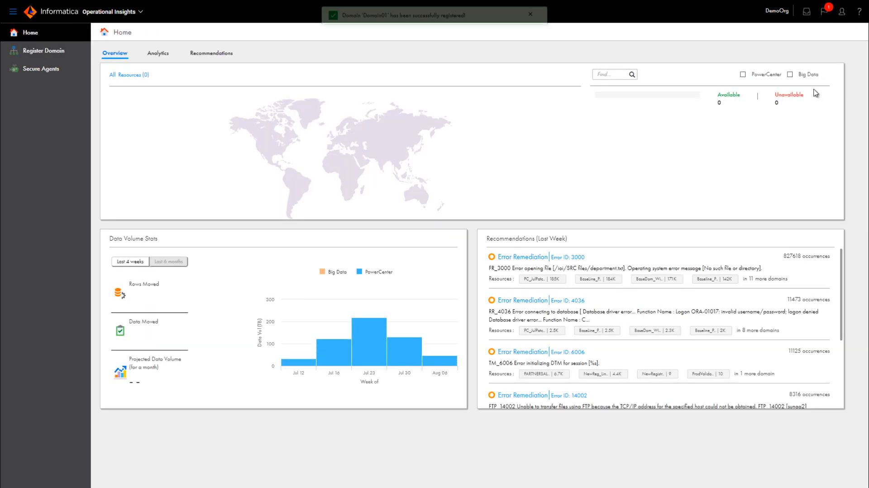
{"action": "scroll", "coordinate": [701, 177], "scroll_direction": "down", "scroll_amount": 5}
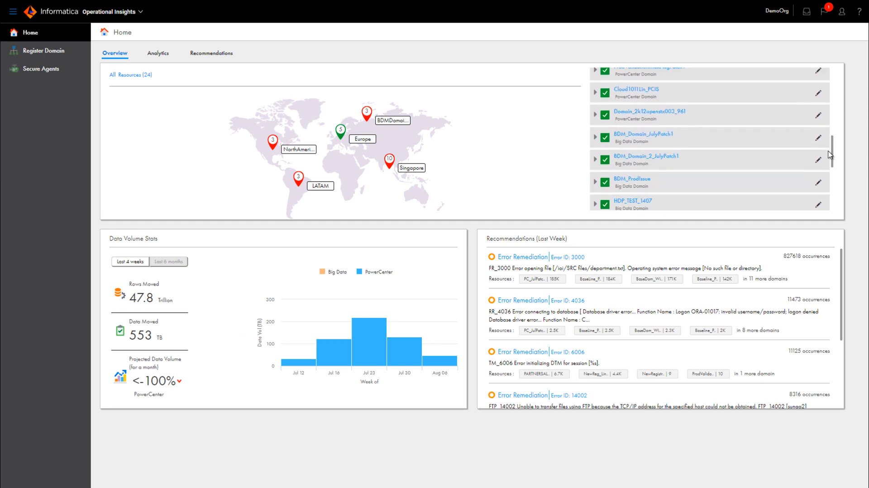